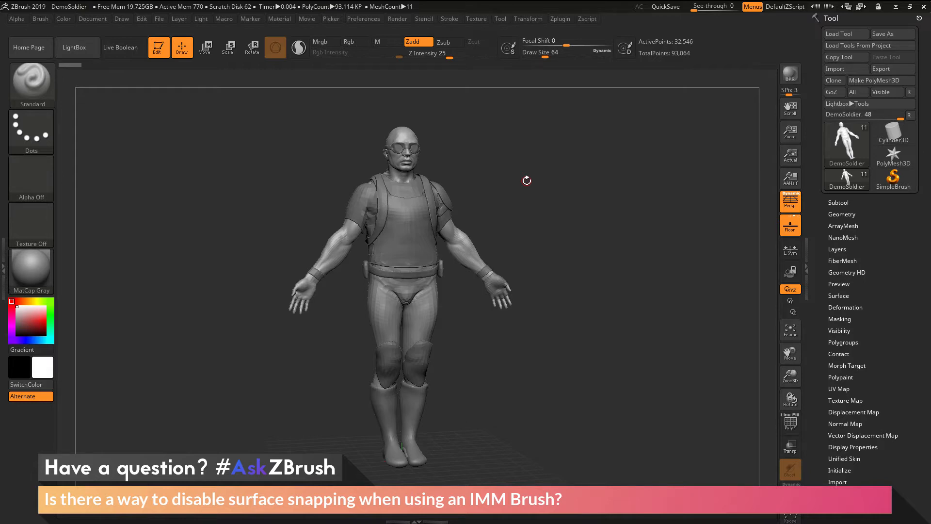
Show only the DemoSoldier body subtool, hiding the clothing and accessory subtools
mouse_move(572, 256)
left_mouse_down()
mouse_move(531, 259)
mouse_move(576, 258)
left_mouse_up()
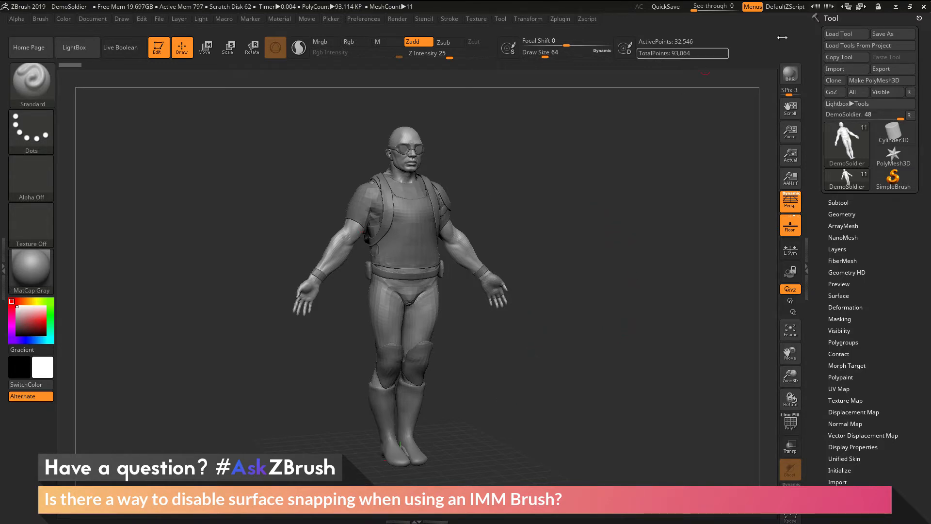
left_click(838, 202)
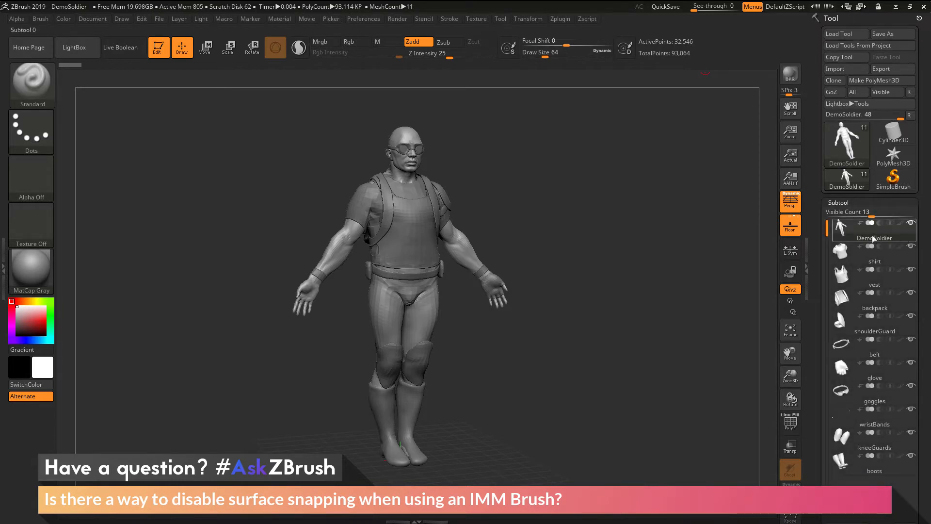
key("shift")
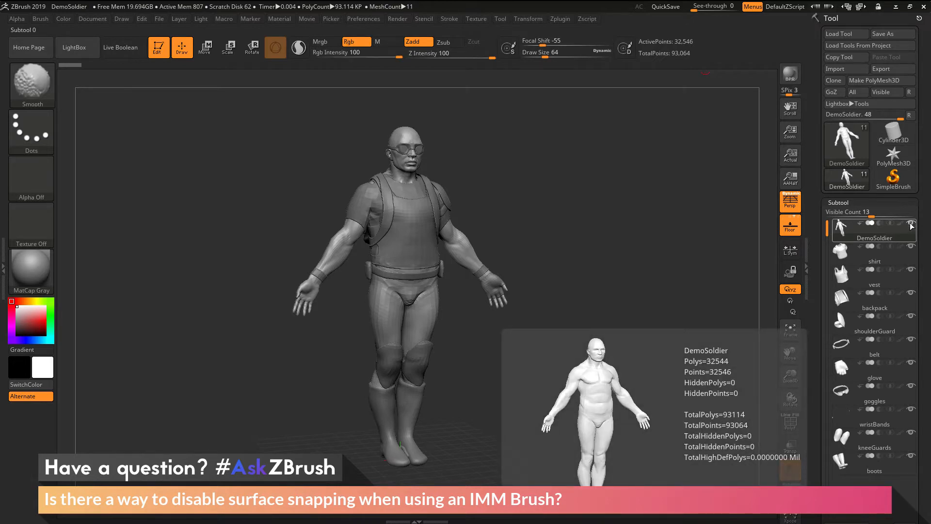
left_click(911, 224, "shift")
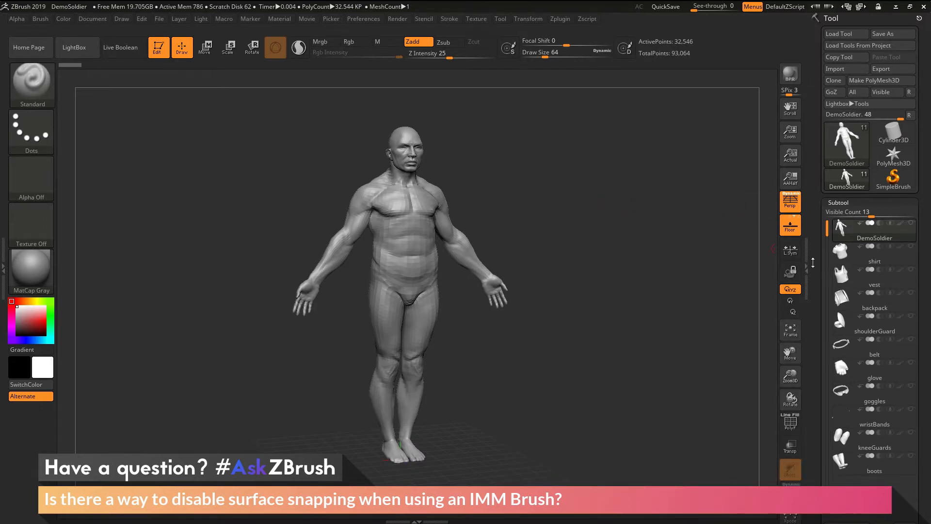
Delete the body's lower subdivision levels, turn off perspective, and snap the figure to a straight front view
left_click_drag(812, 264, 808, 16)
left_click(842, 241)
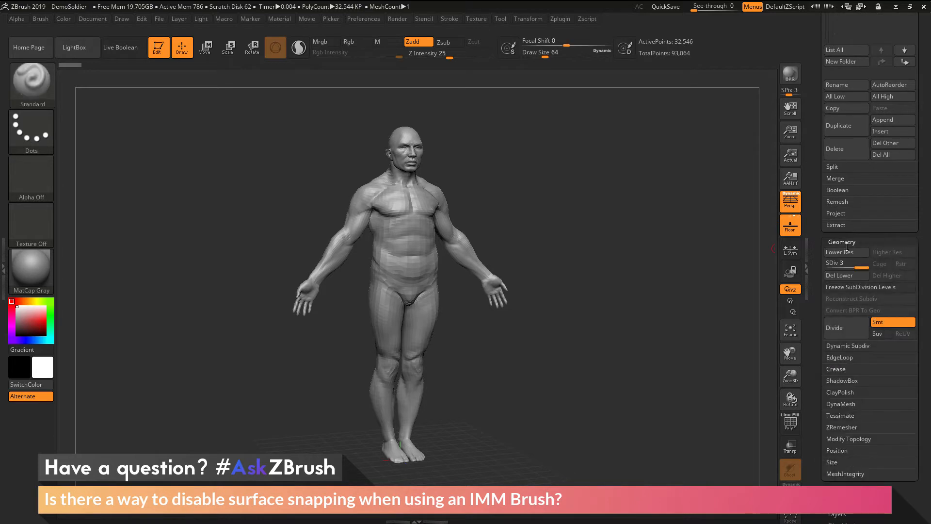
left_click(849, 275)
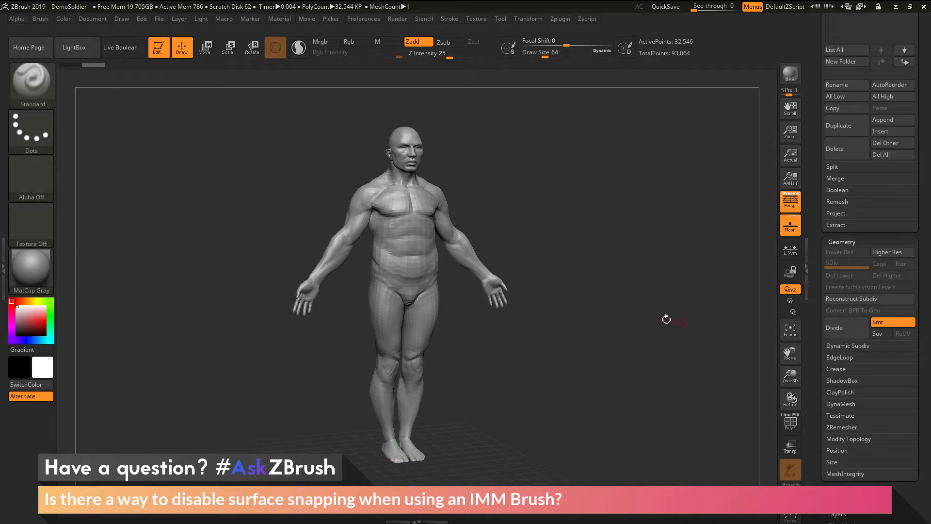
left_click(790, 201)
left_click_drag(622, 359, 582, 295, "shift")
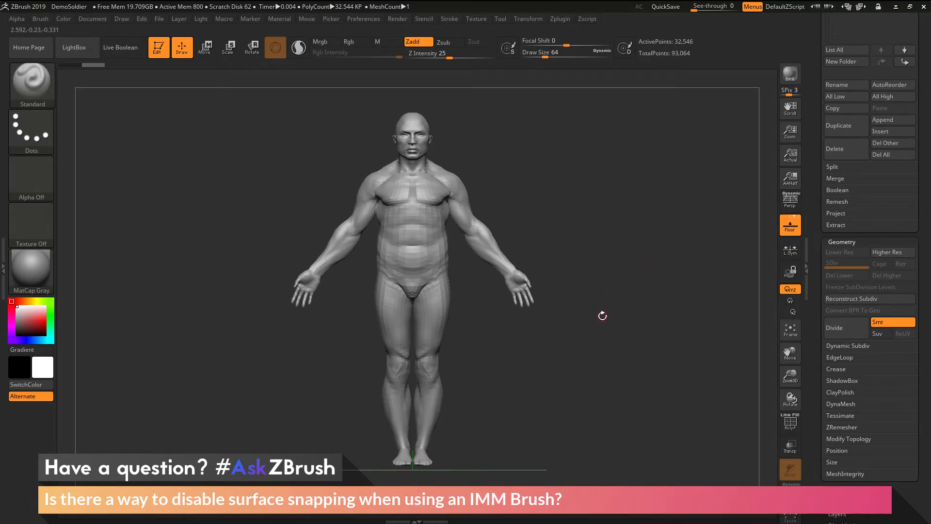
Choose the IMM Primitives brush with Insert Sphere as the active mesh
left_click(34, 94)
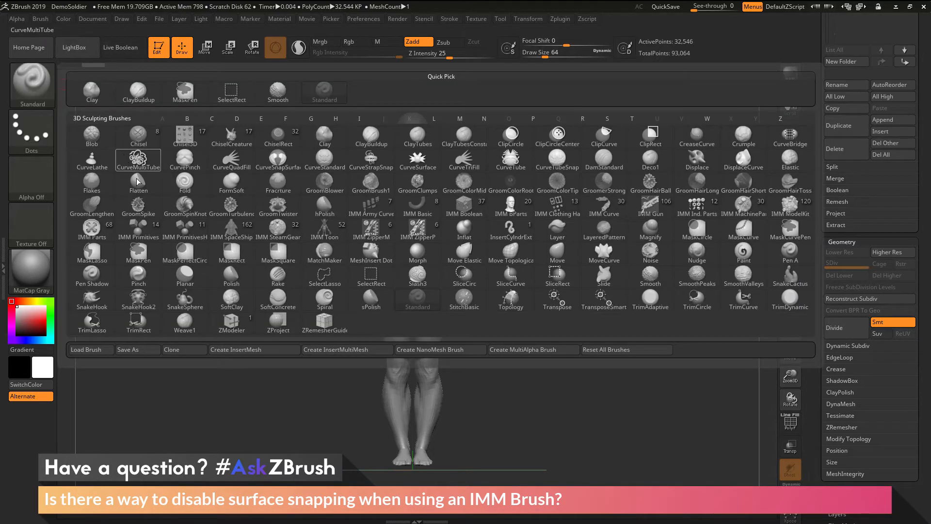
left_click(140, 234)
left_click_drag(134, 103, 333, 104)
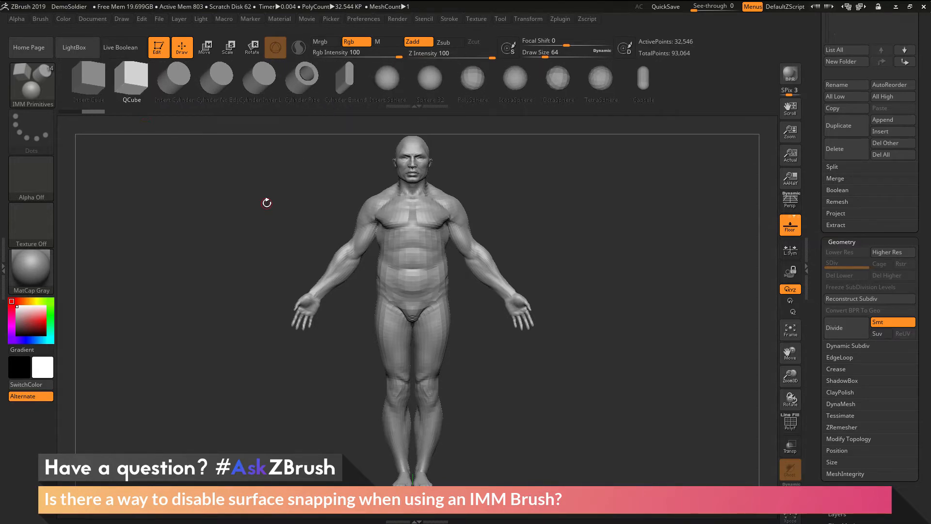
key("m")
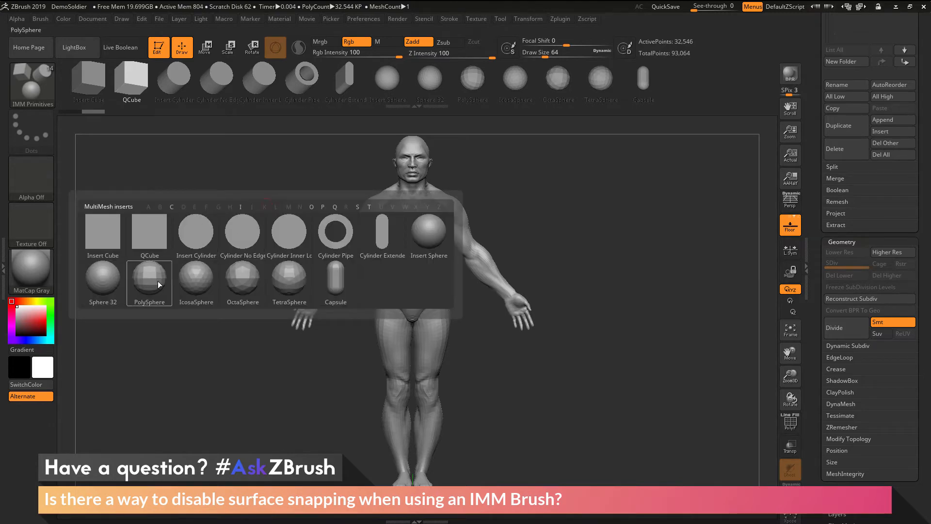
mouse_move(324, 271)
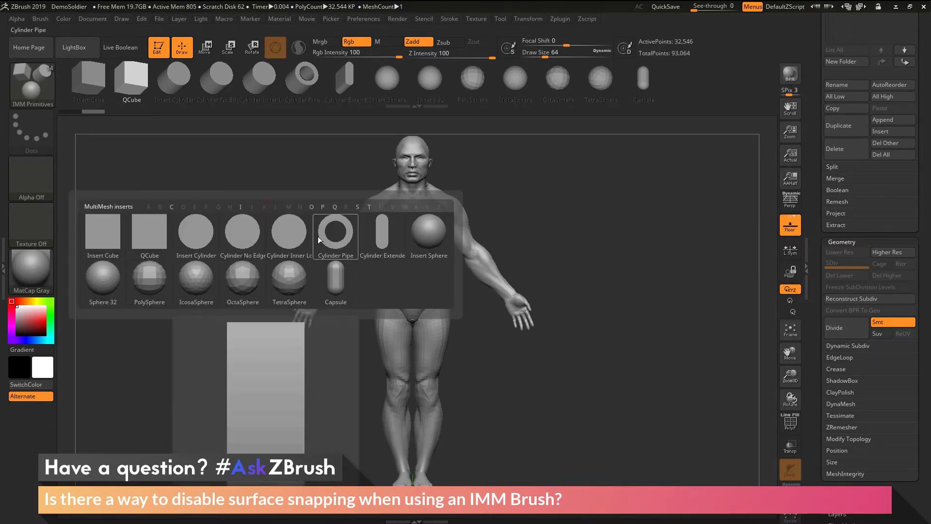
mouse_move(425, 243)
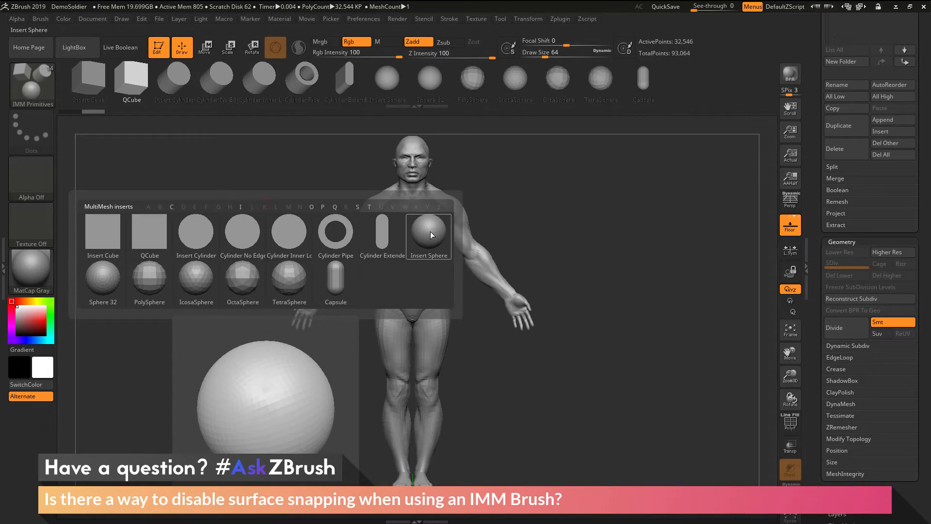
left_click(429, 231)
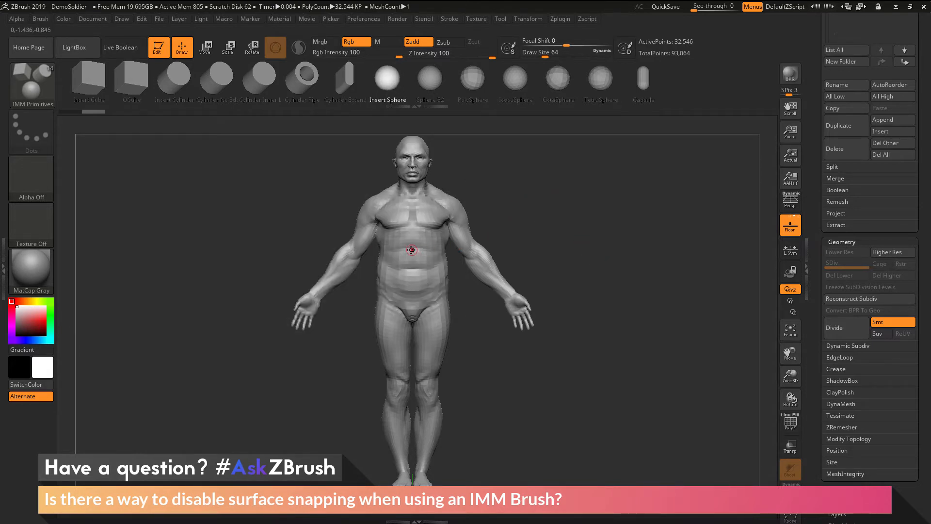
Test the default surface snapping by inserting spheres on the torso, checking their placement from the side, and undoing them
left_click_drag(412, 251, 418, 307)
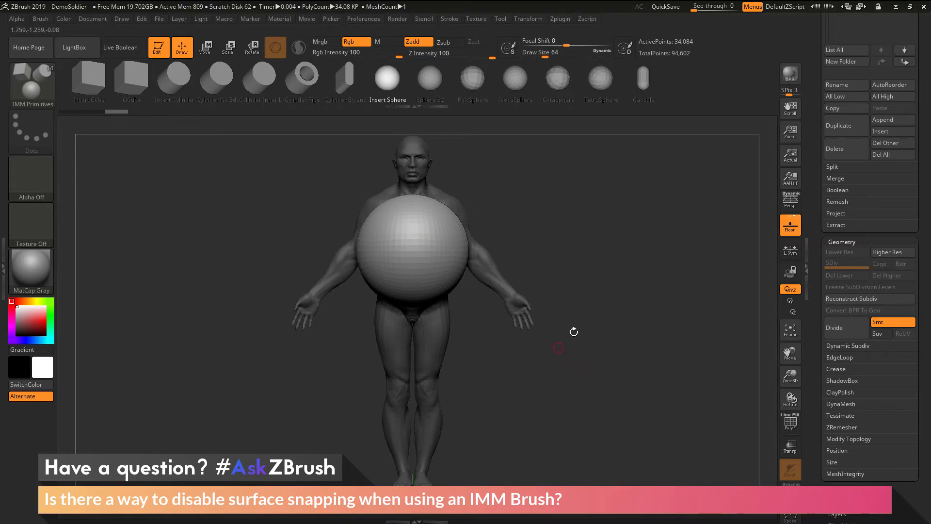
left_click_drag(633, 285, 543, 225)
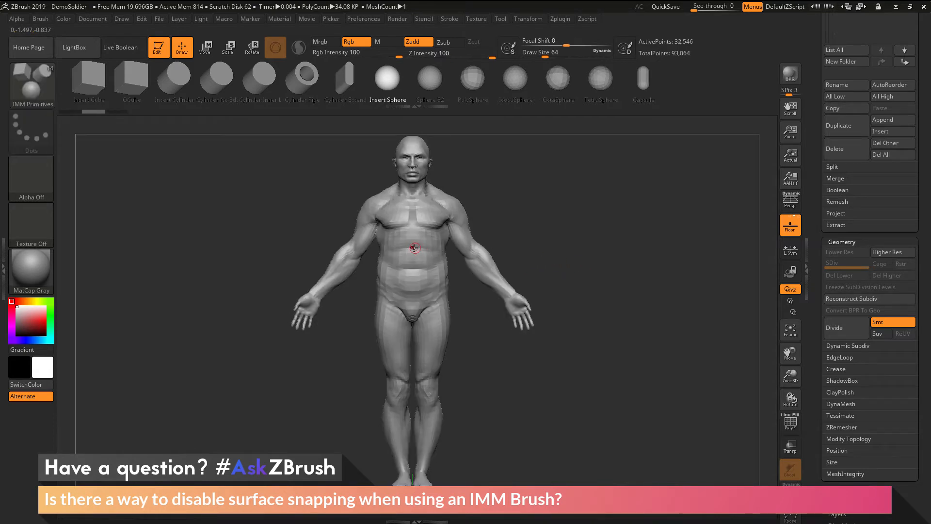
left_click_drag(413, 243, 415, 320)
left_click_drag(664, 260, 544, 254)
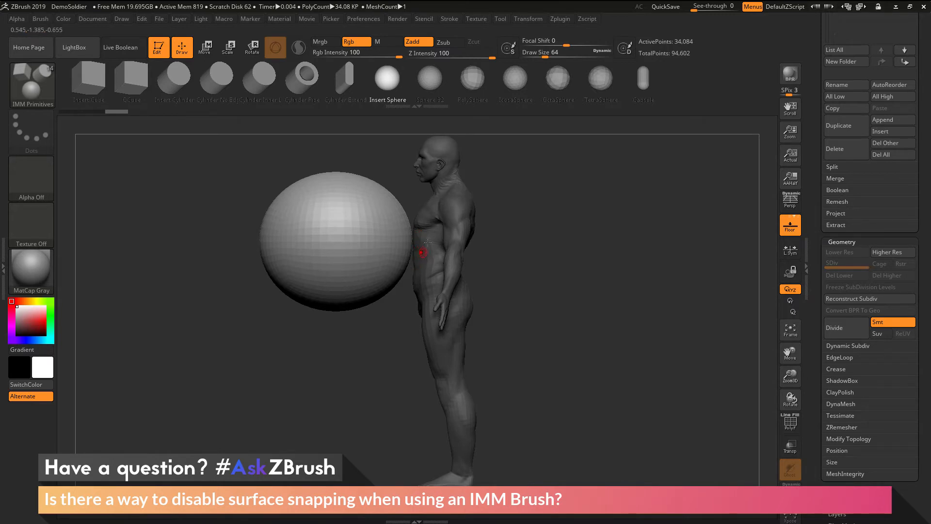
key("ctrl+z")
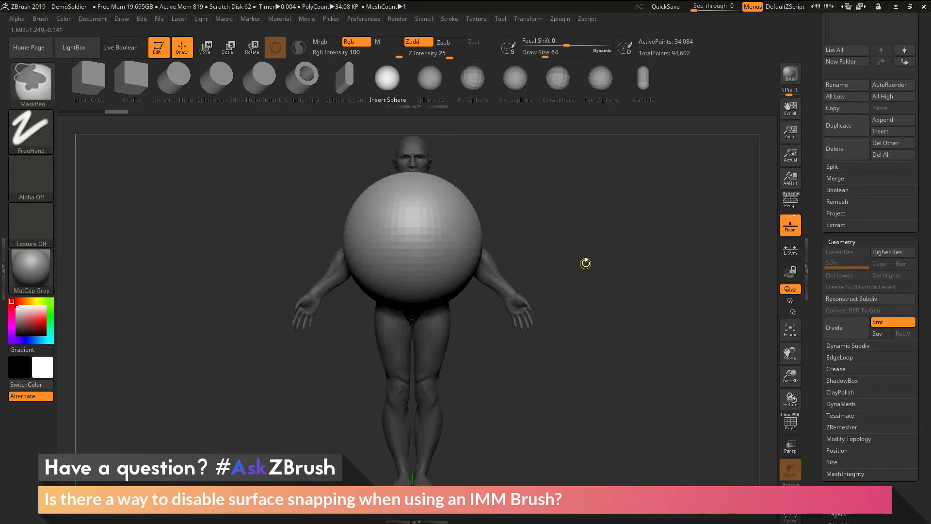
key("ctrl+z")
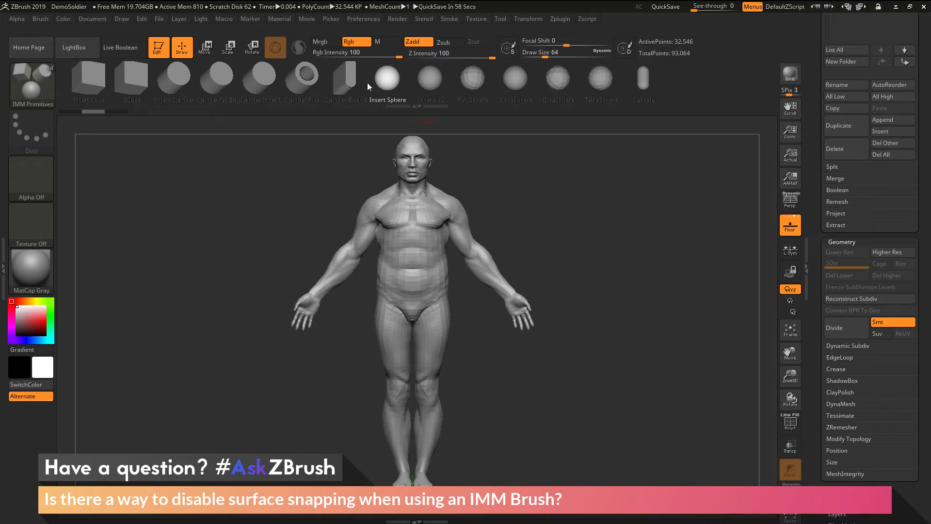
Set the brush's depth Imbed value to 0 so inserts are centered on the surface
left_click(42, 18)
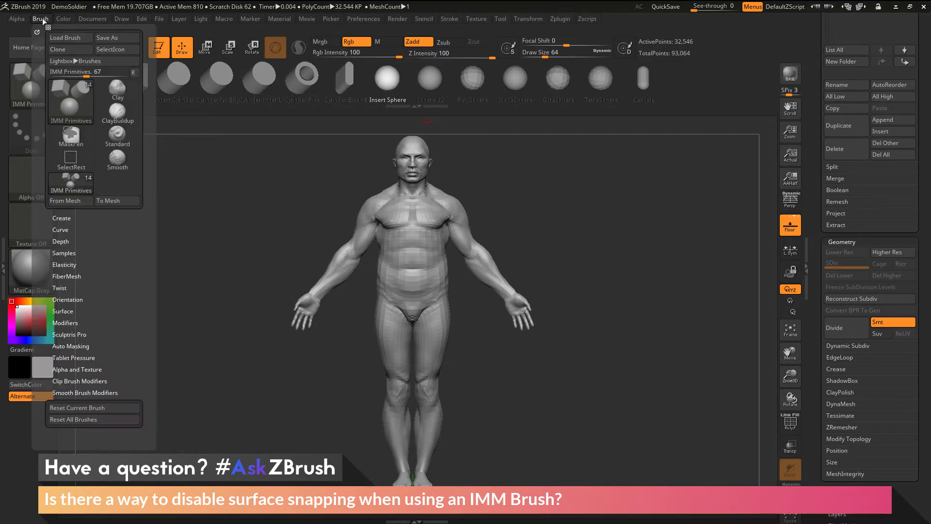
left_click(60, 241)
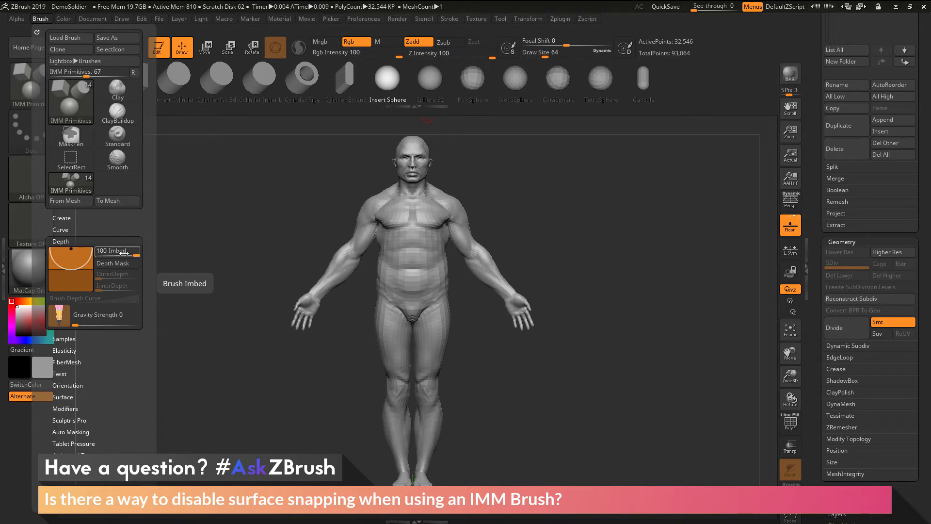
left_click_drag(136, 255, 117, 256)
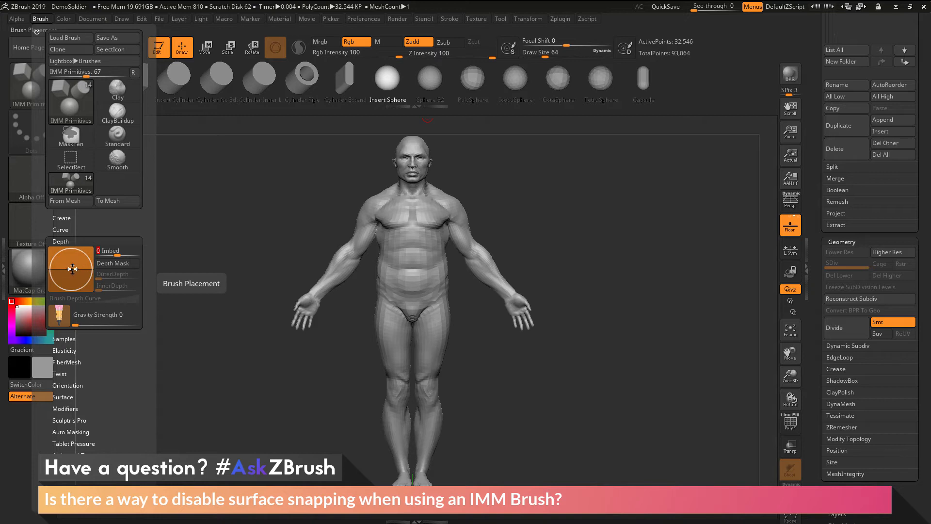
left_click_drag(117, 254, 139, 251)
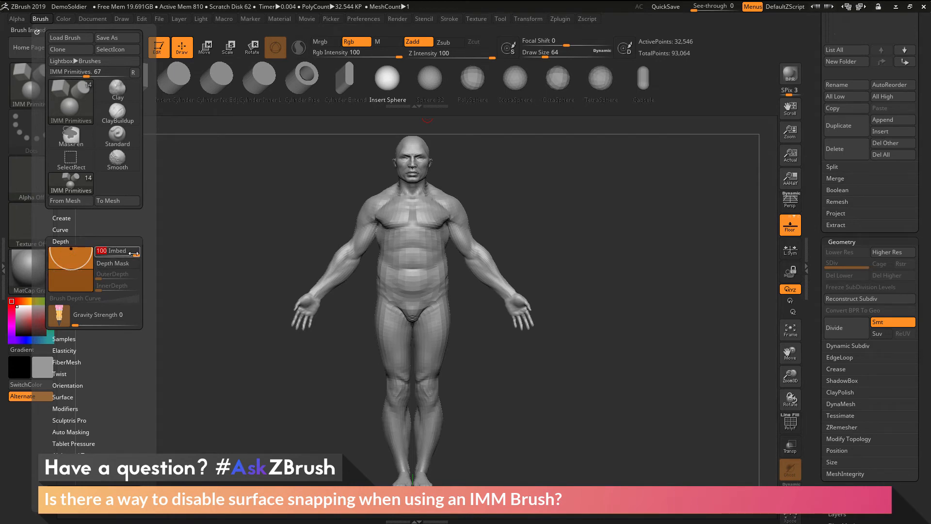
mouse_move(137, 254)
left_mouse_down()
mouse_move(93, 256)
mouse_move(117, 254)
left_mouse_up()
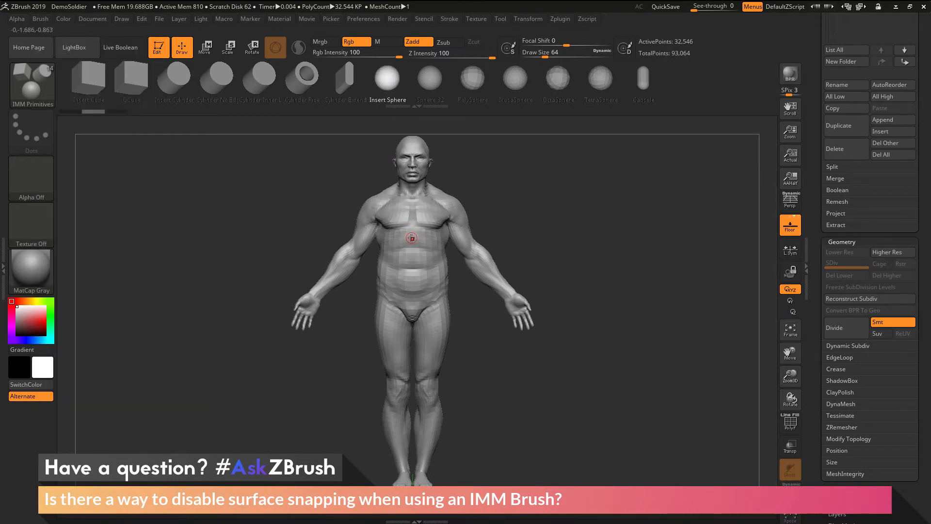
Try a chest sphere with the new Imbed depth, inspect it from the side, and undo the insert
left_click_drag(413, 239, 468, 273)
left_click_drag(572, 242, 478, 239)
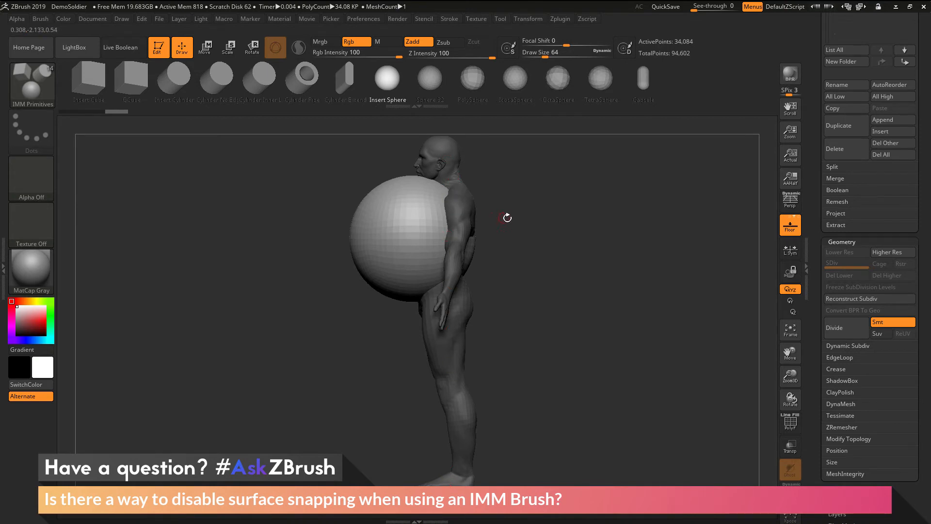
left_click_drag(505, 214, 563, 210)
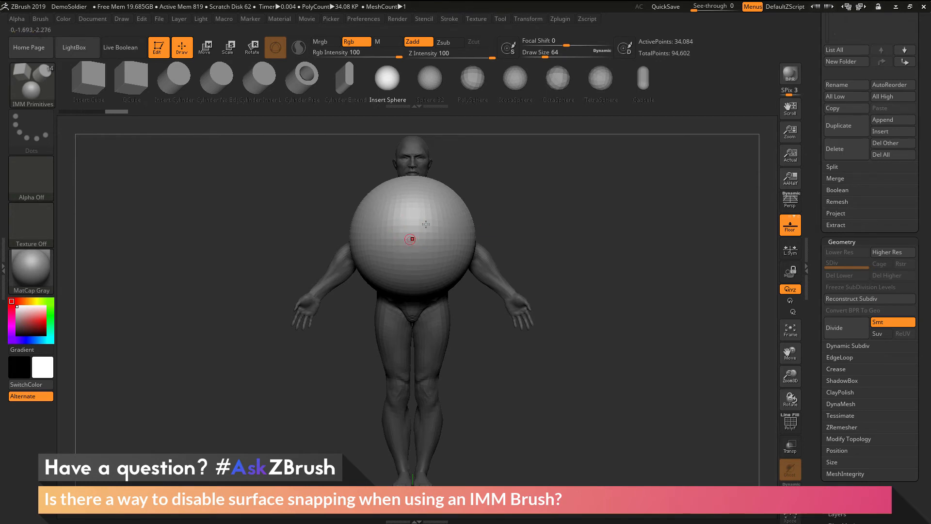
key("ctrl+z")
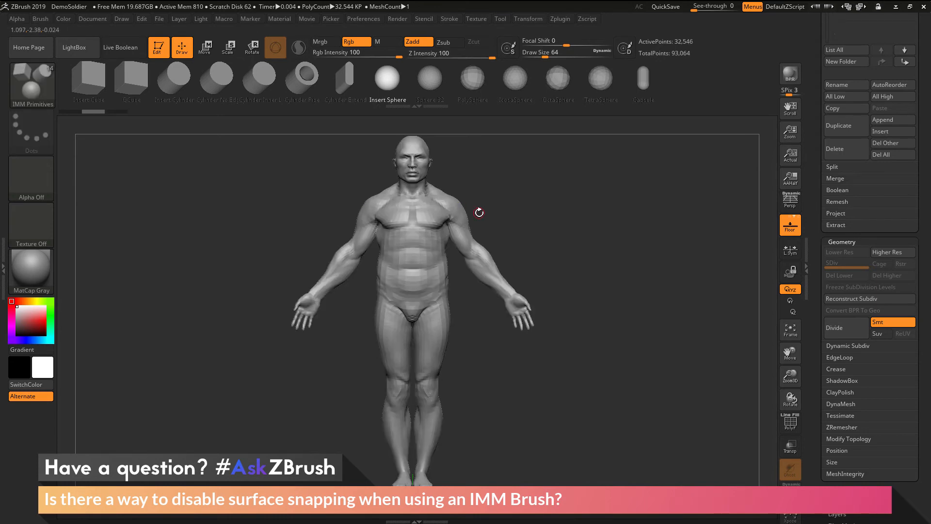
Switch the Picker's depth from Cont Z to a fixed Z value so inserts ignore the surface depth
left_click(334, 20)
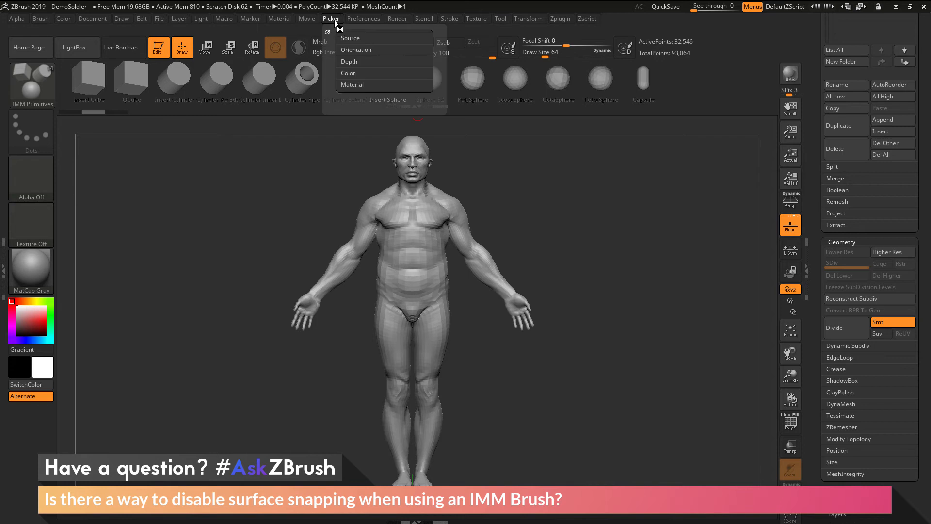
left_click(354, 61)
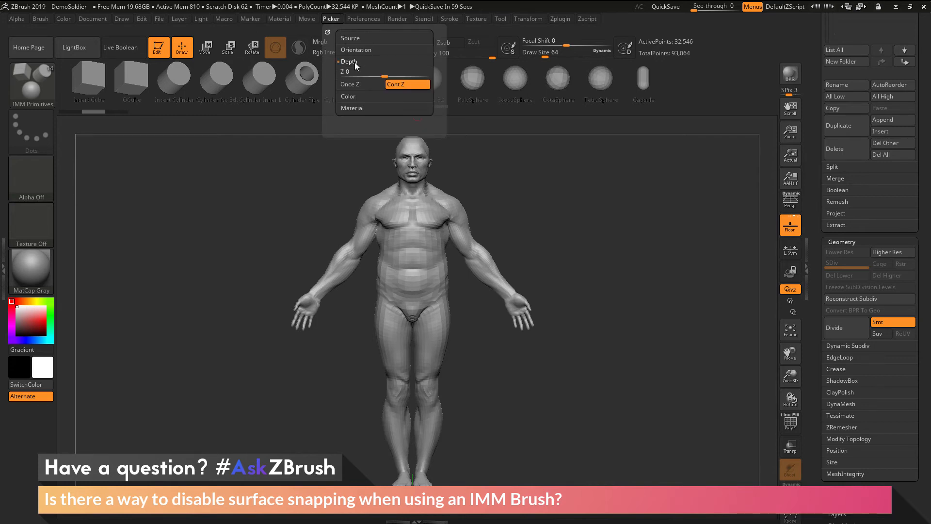
left_click(400, 70)
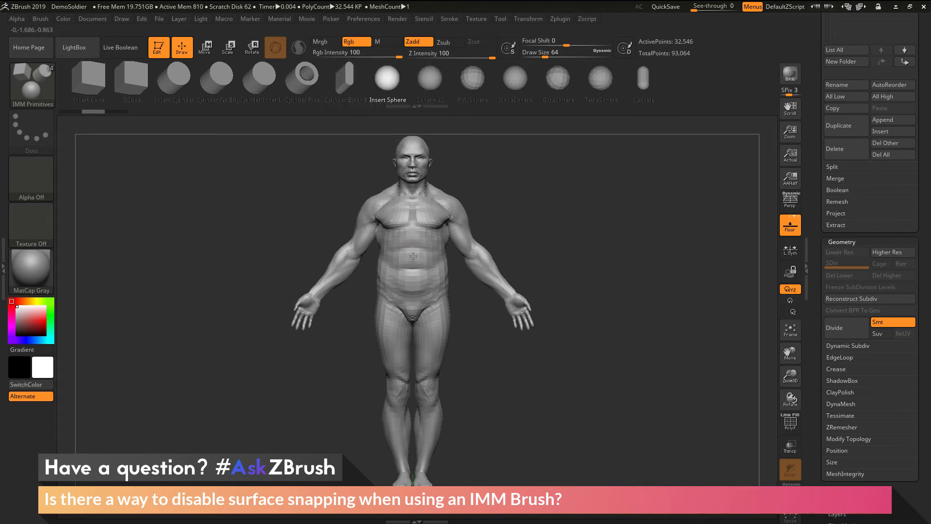
Try a large torso sphere with the fixed picker depth, inspect it from the side, and undo the insert
left_click_drag(413, 225, 414, 312)
left_click_drag(612, 275, 555, 266)
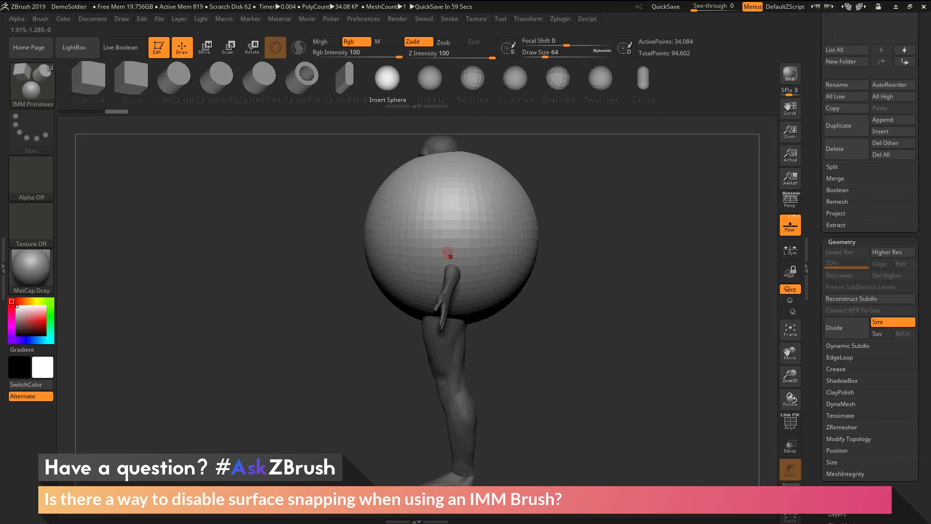
left_click_drag(538, 356, 584, 351, "shift")
key("ctrl+z")
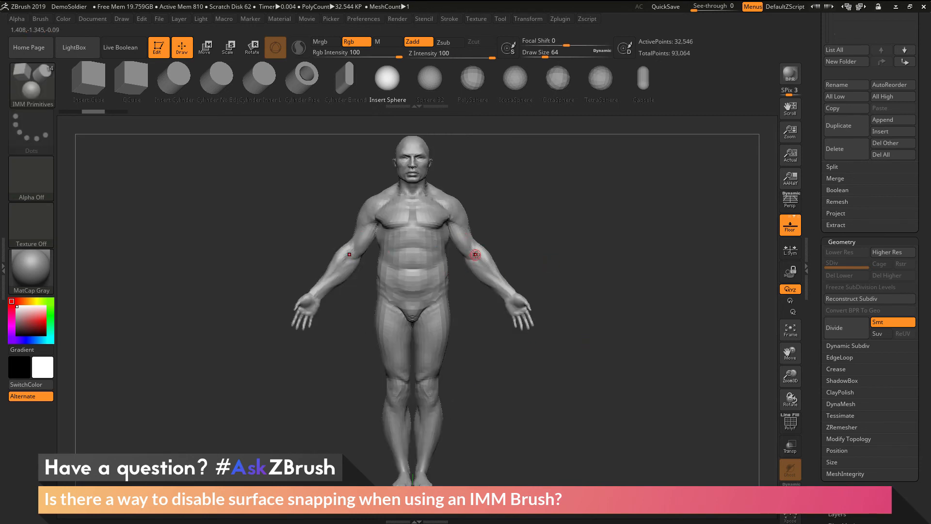
Insert mirrored spheres at the elbows, shoulders, sides of the head, hands, knees and ankles, and check their alignment from the side
left_click_drag(475, 254, 434, 155)
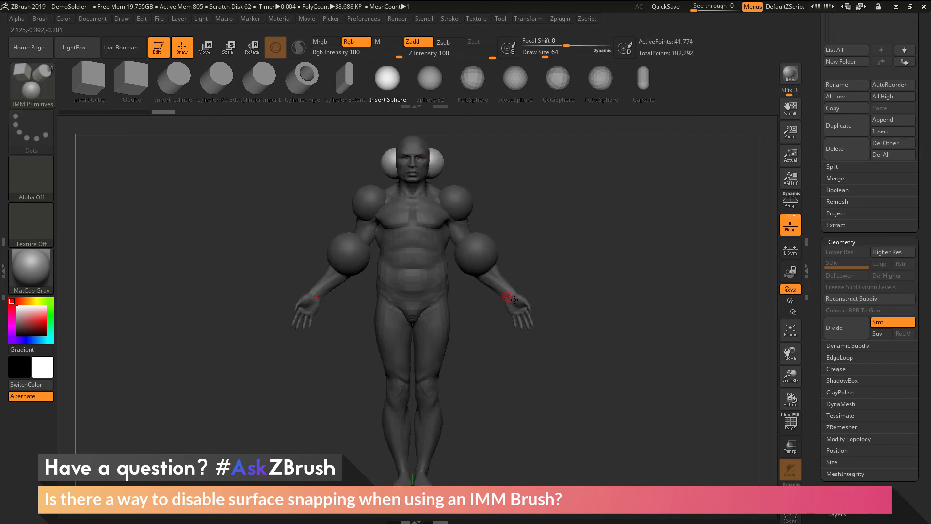
left_click_drag(519, 309, 519, 322)
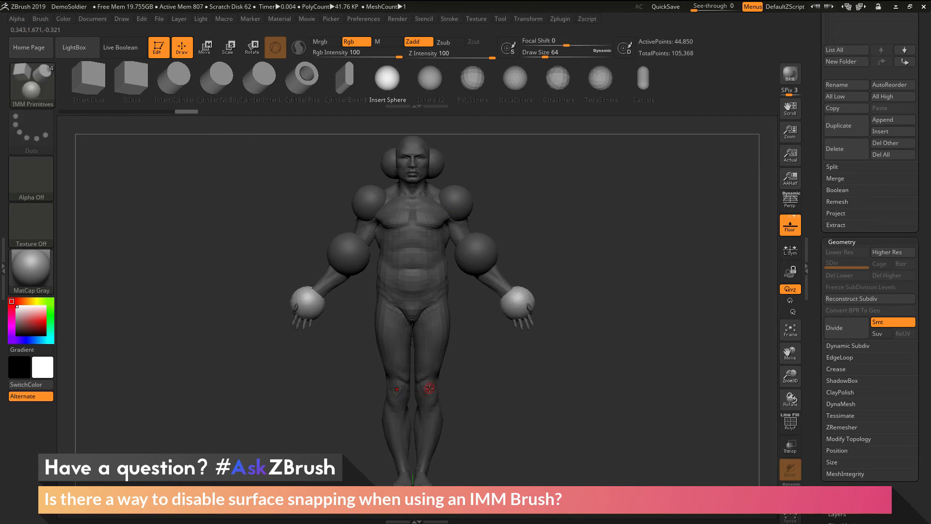
left_click_drag(430, 388, 432, 407)
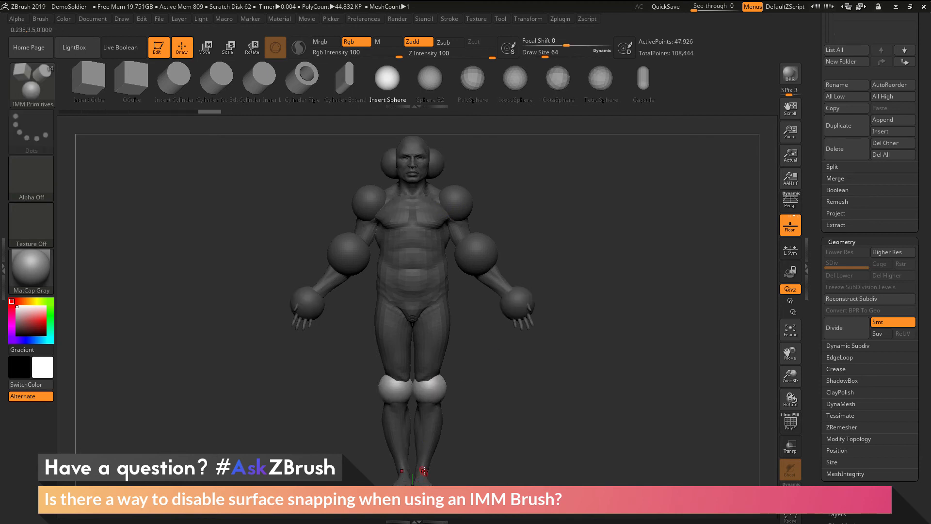
left_click_drag(424, 469, 427, 480)
left_click_drag(622, 397, 570, 362, "shift")
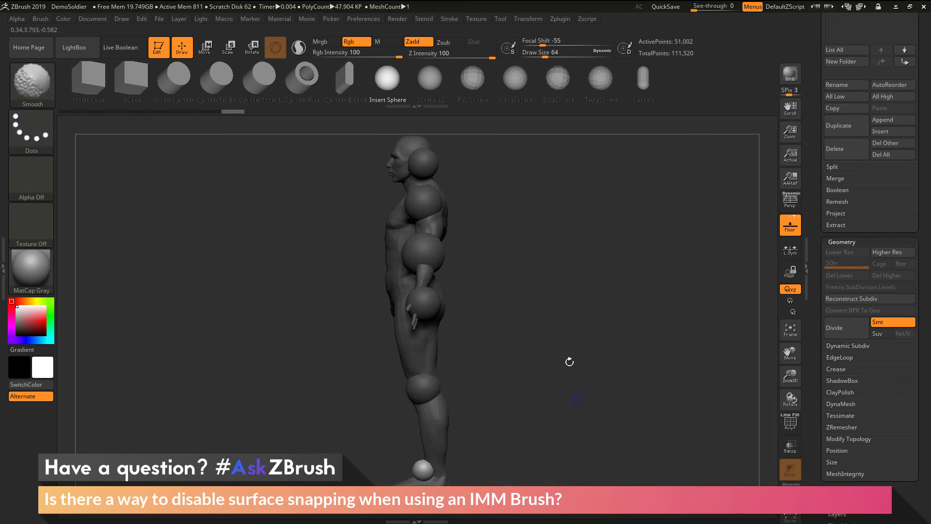
Clear the mask and temporarily isolate the inserted spheres to check their alignment from the side and front, finishing with the whole figure unhidden
left_click_drag(554, 280, 606, 434, "ctrl")
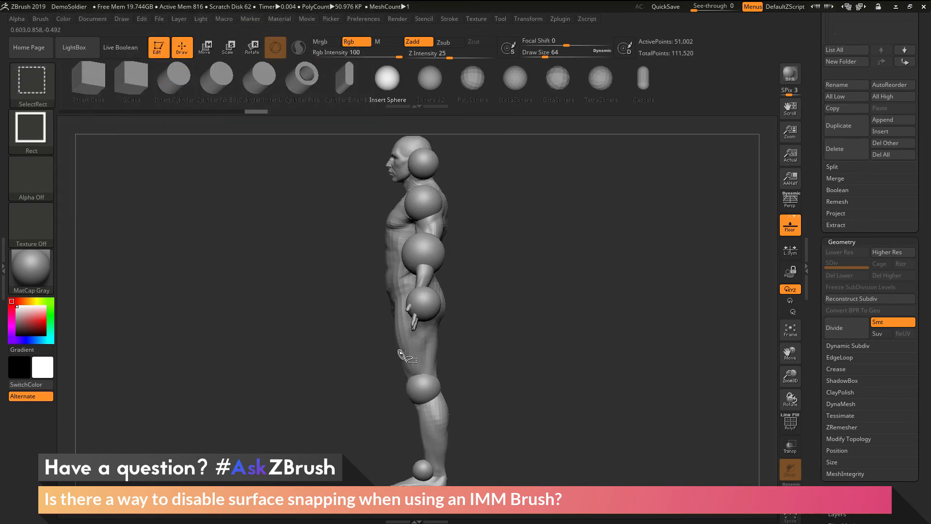
left_click(405, 352, "ctrl+shift")
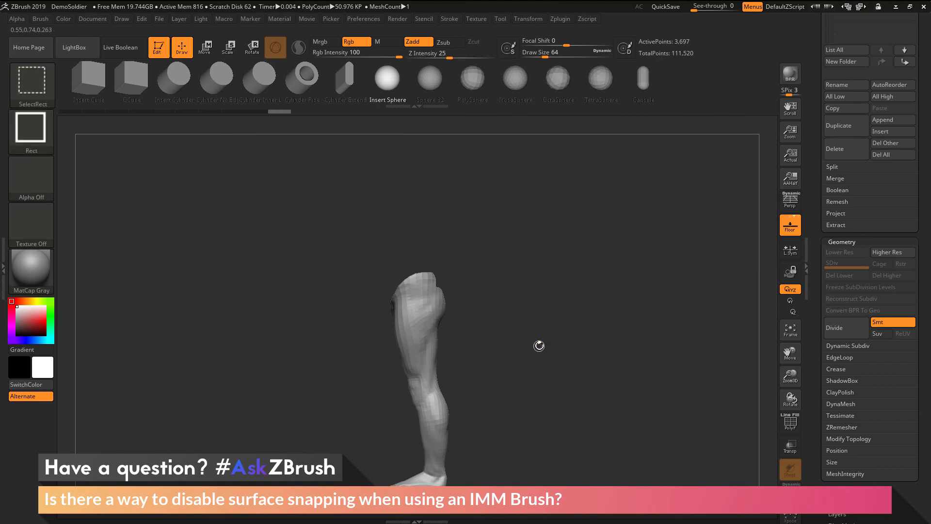
left_click(501, 357, "ctrl+shift")
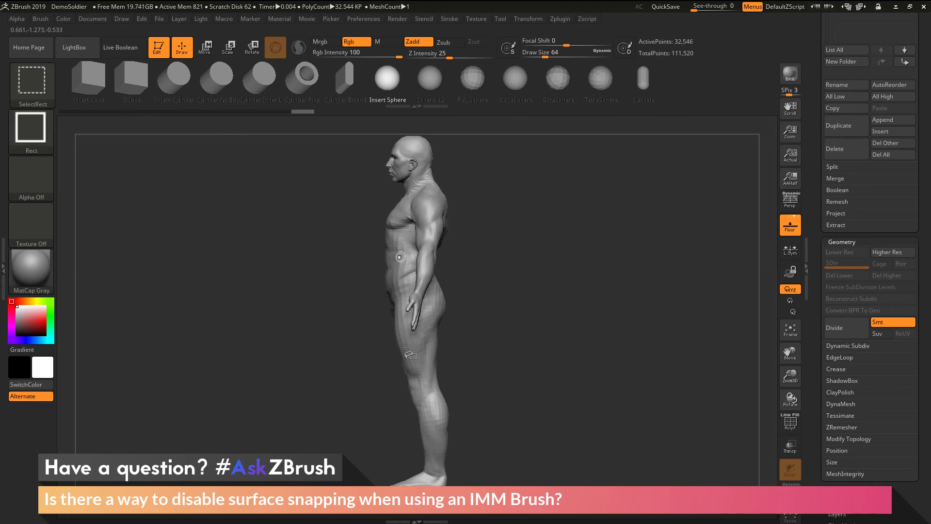
mouse_move(514, 235)
left_mouse_down("ctrl+shift")
mouse_move(580, 376)
mouse_move(645, 376)
left_mouse_up("ctrl+shift")
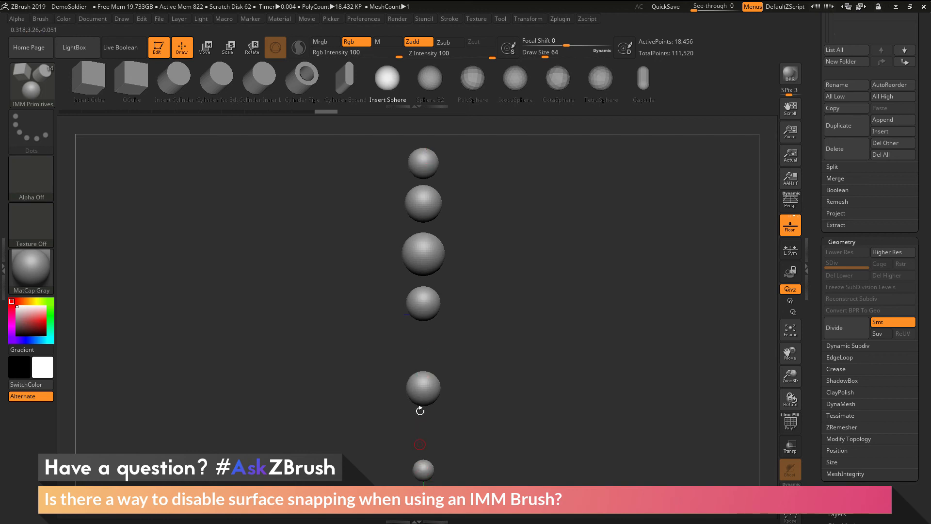
left_click_drag(577, 320, 604, 320, "shift")
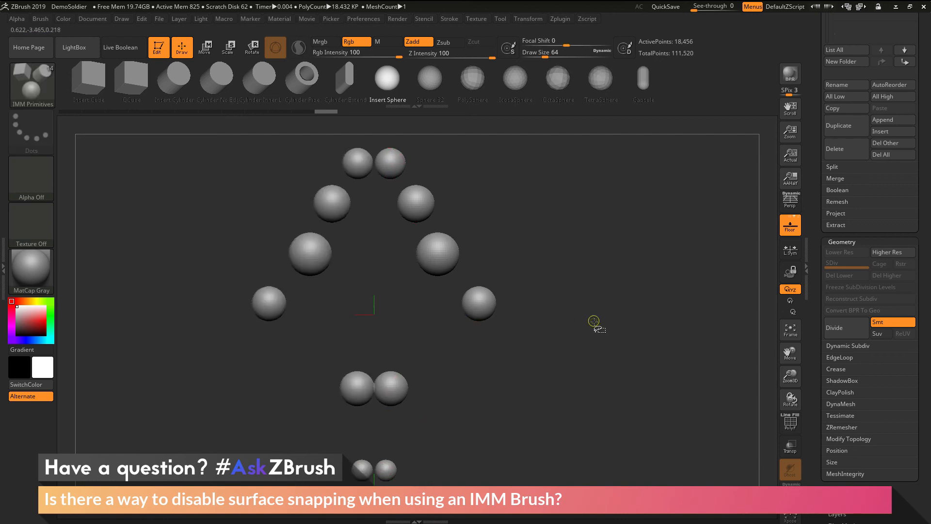
left_click(594, 320, "ctrl+shift")
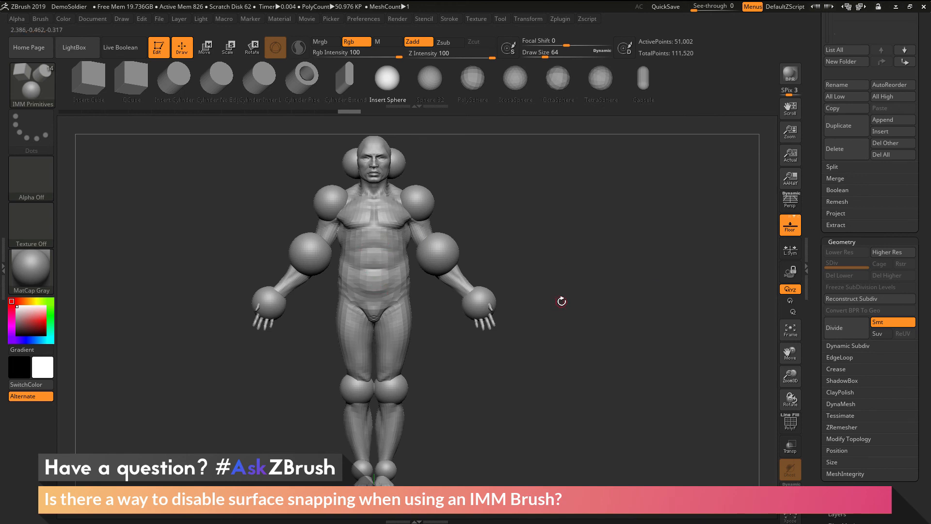
Switch the Picker's depth to Cont Z and return it to a fixed Z value to compare the two depth modes
left_click(42, 18)
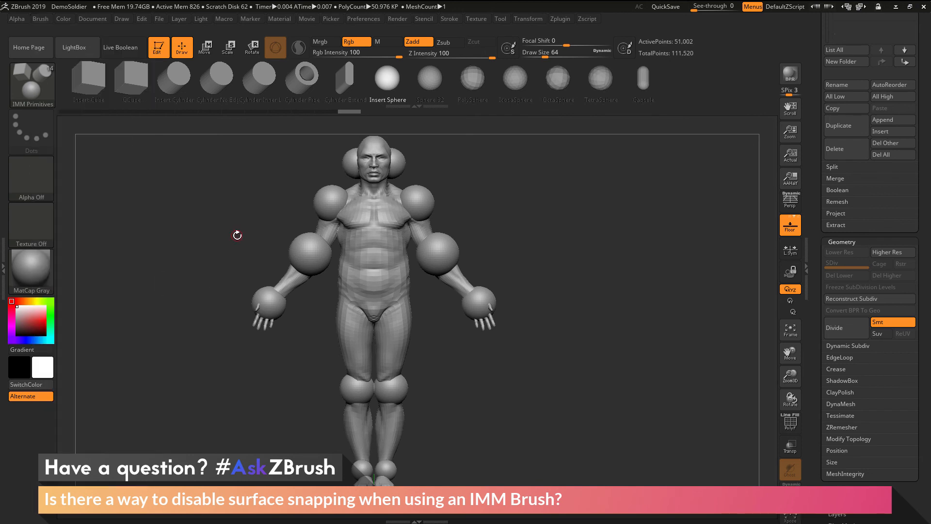
left_click(334, 19)
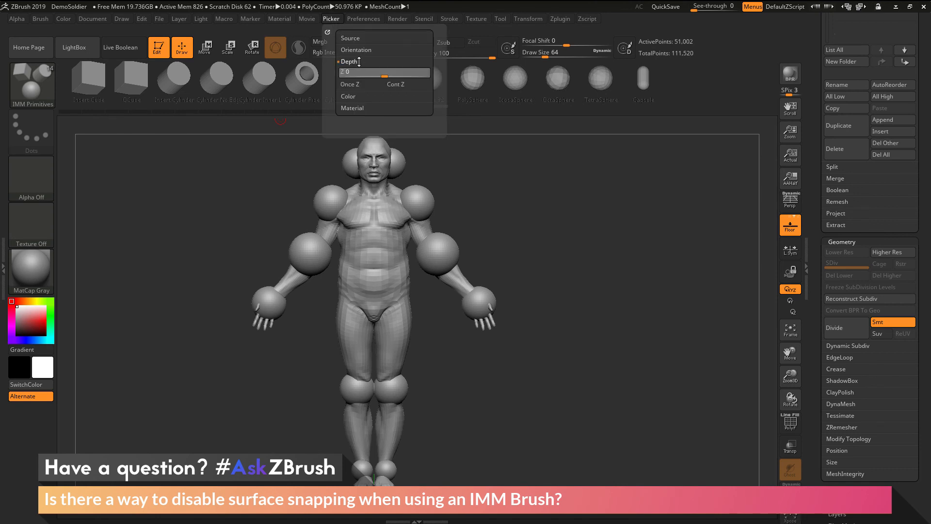
left_click(405, 86)
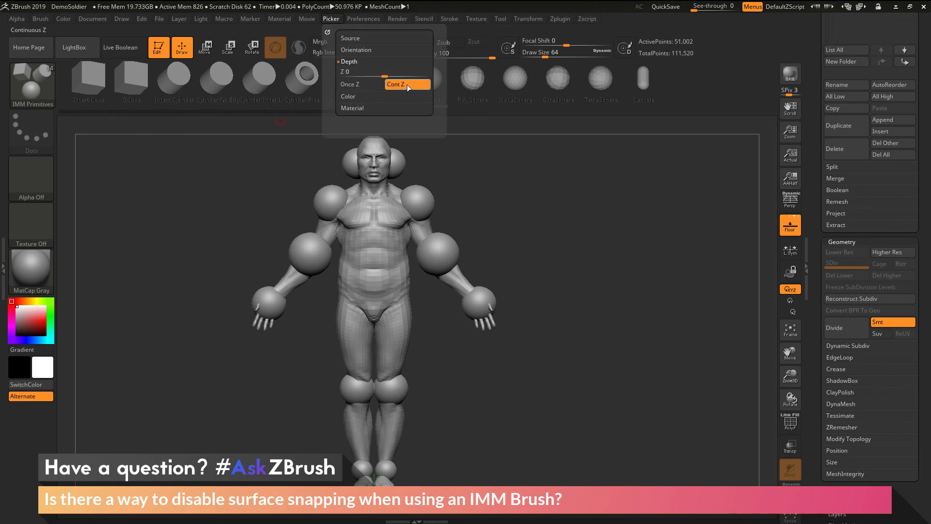
left_click(380, 72)
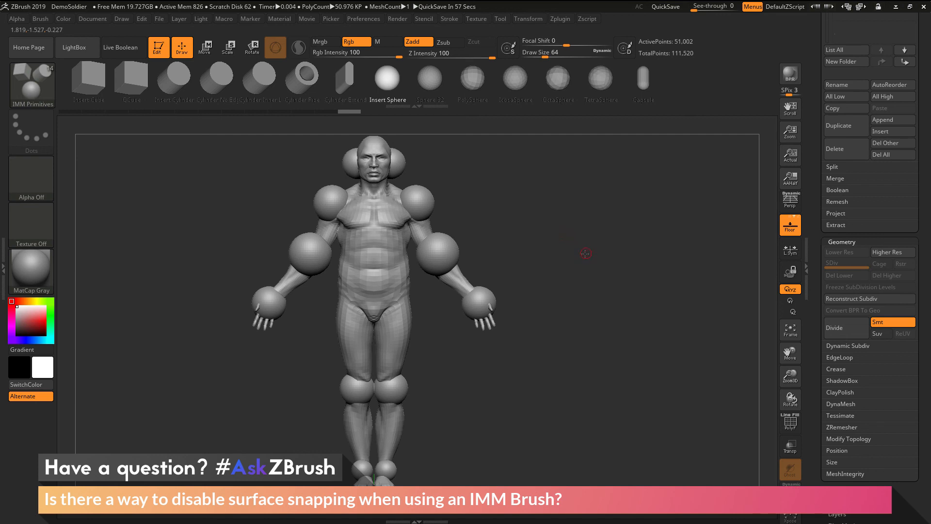
mouse_move(586, 253)
left_mouse_down()
mouse_move(563, 255)
mouse_move(584, 255)
left_mouse_up()
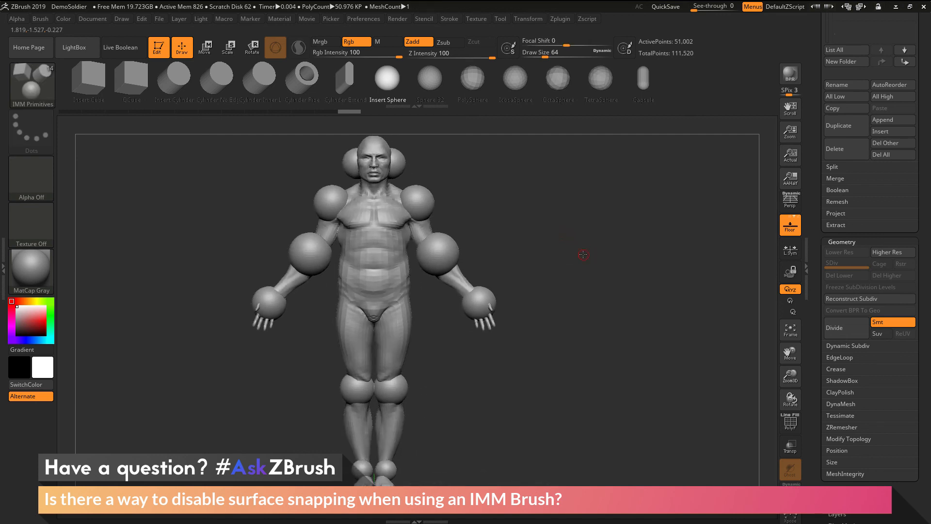